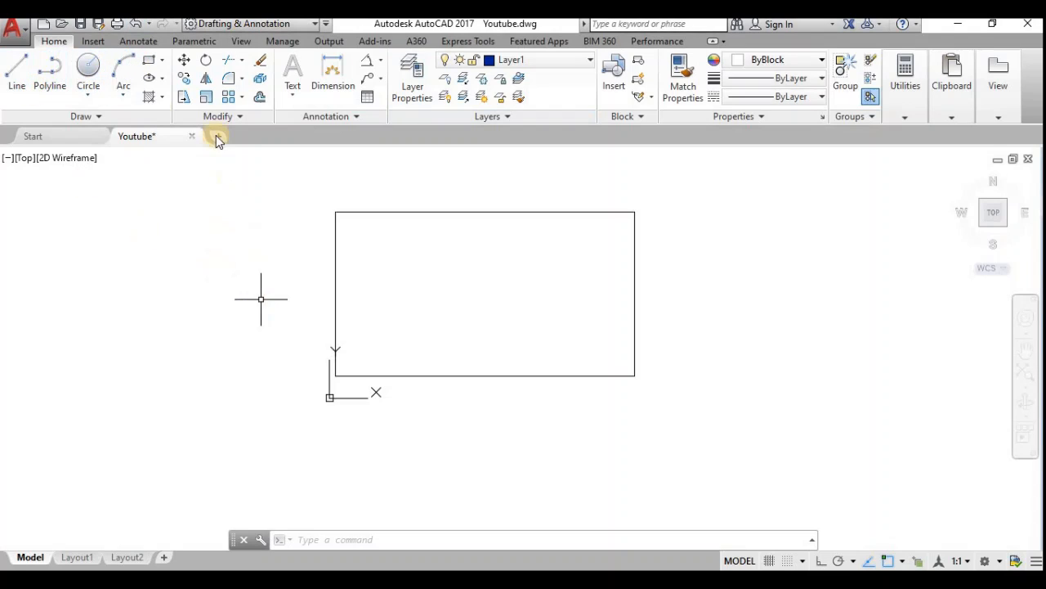
Step: Draw a line over the rectangle's left edge, from its lower-left corner to its upper-left corner
{"action": "left_click", "coordinate": [16, 70]}
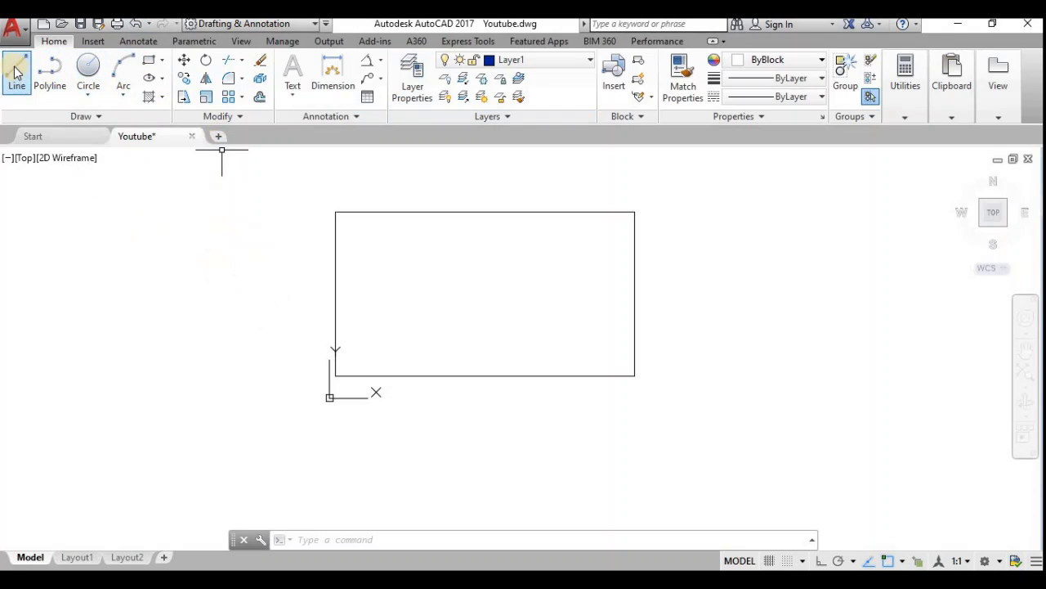
{"action": "left_click", "coordinate": [335, 375]}
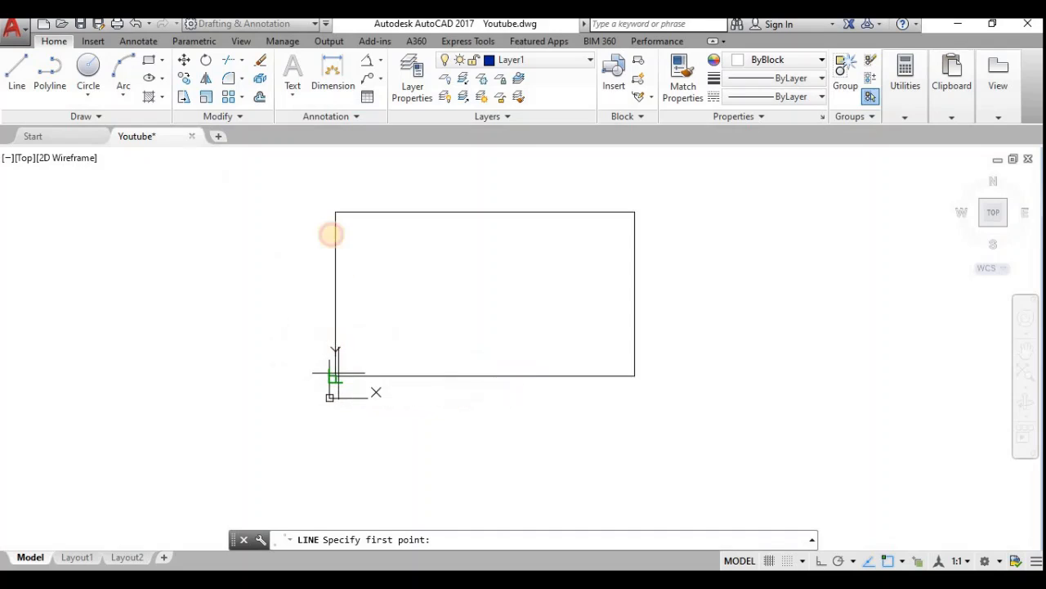
{"action": "left_click", "coordinate": [335, 212]}
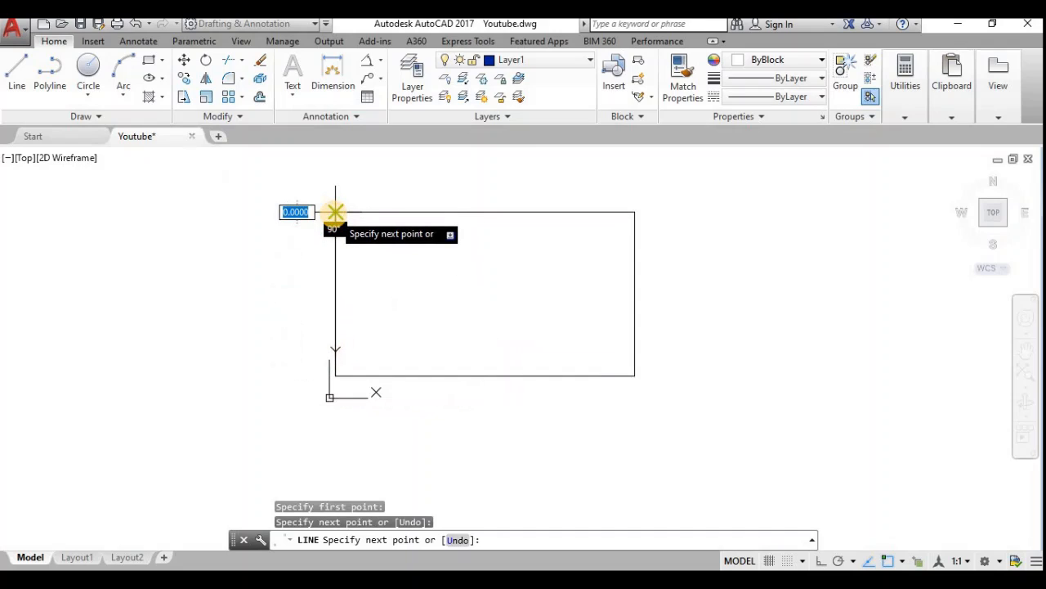
{"action": "key", "text": "Return"}
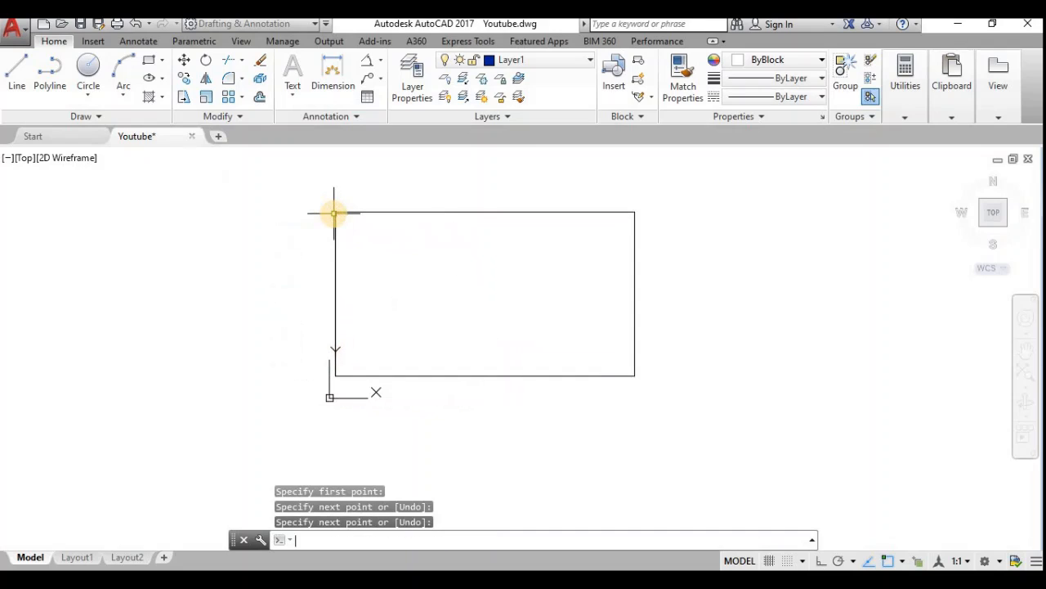
Step: Rotate the new line on the rectangle's left edge by 45 degrees about its lower endpoint
{"action": "left_click", "coordinate": [336, 287]}
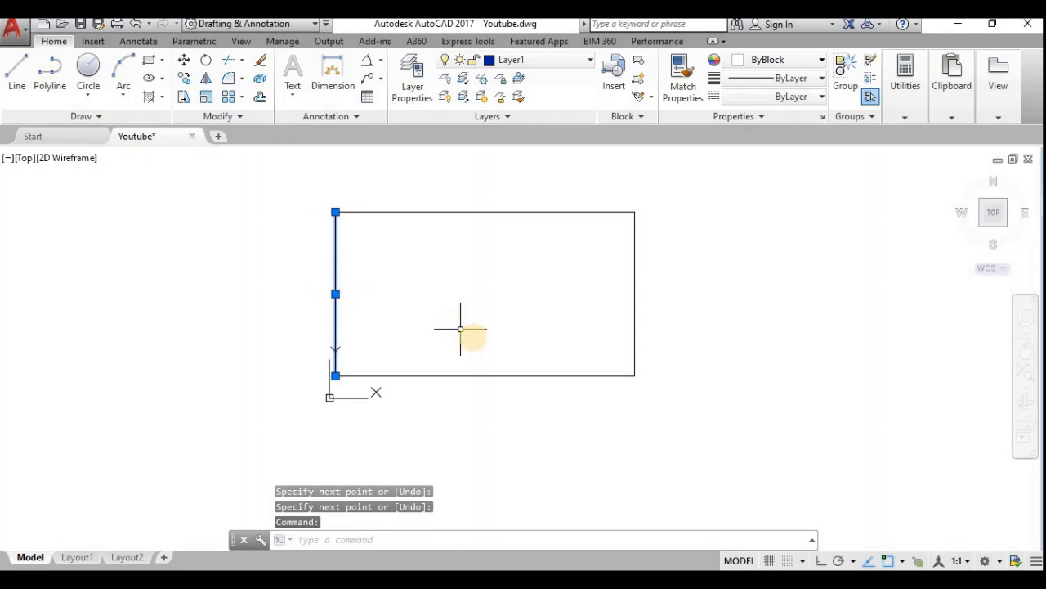
{"action": "type", "text": "ro"}
{"action": "key", "text": "Return"}
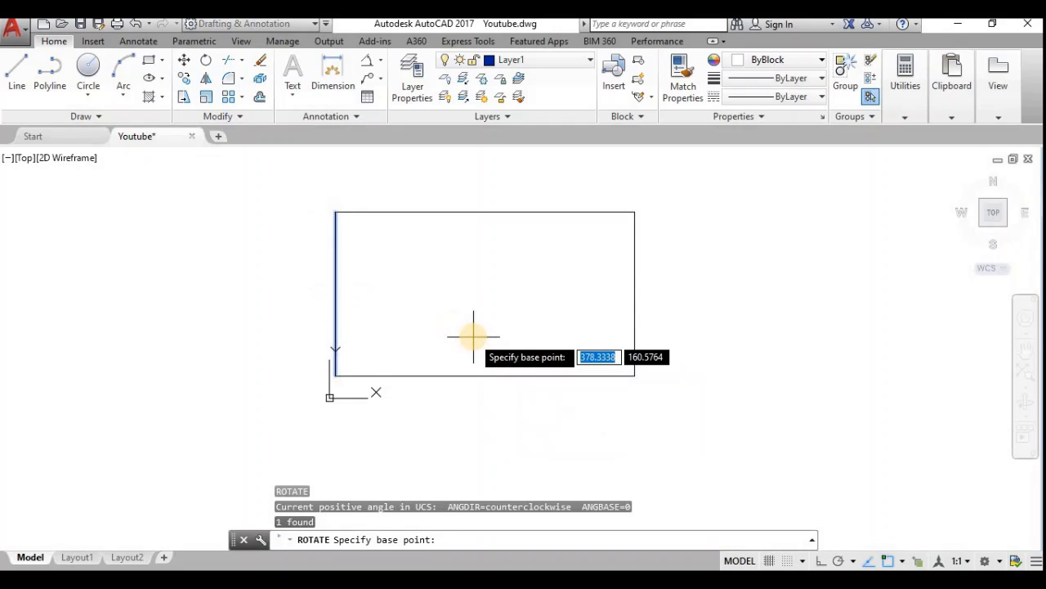
{"action": "left_click", "coordinate": [336, 370]}
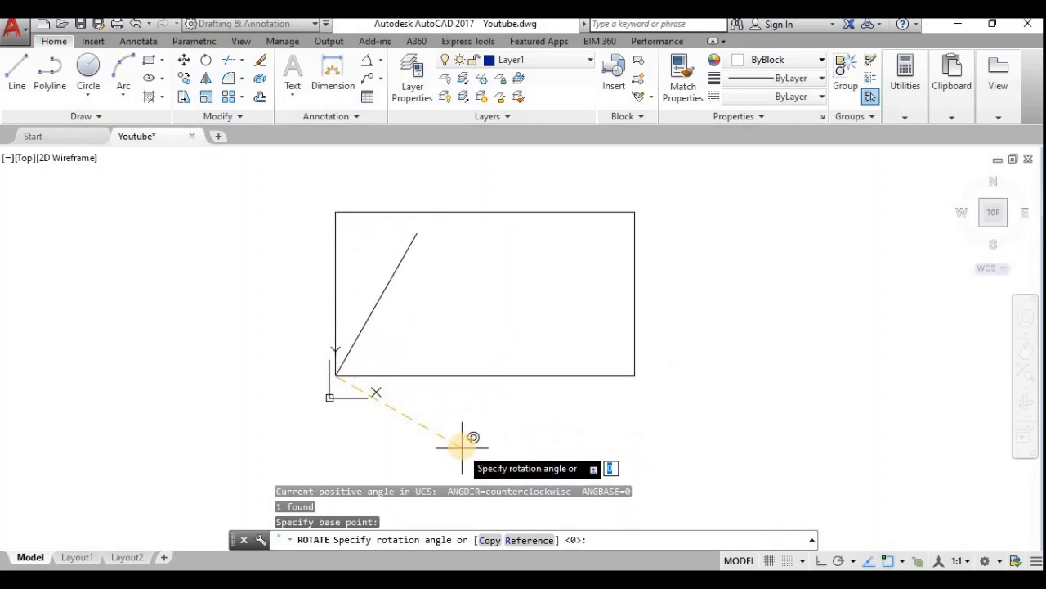
{"action": "type", "text": "45"}
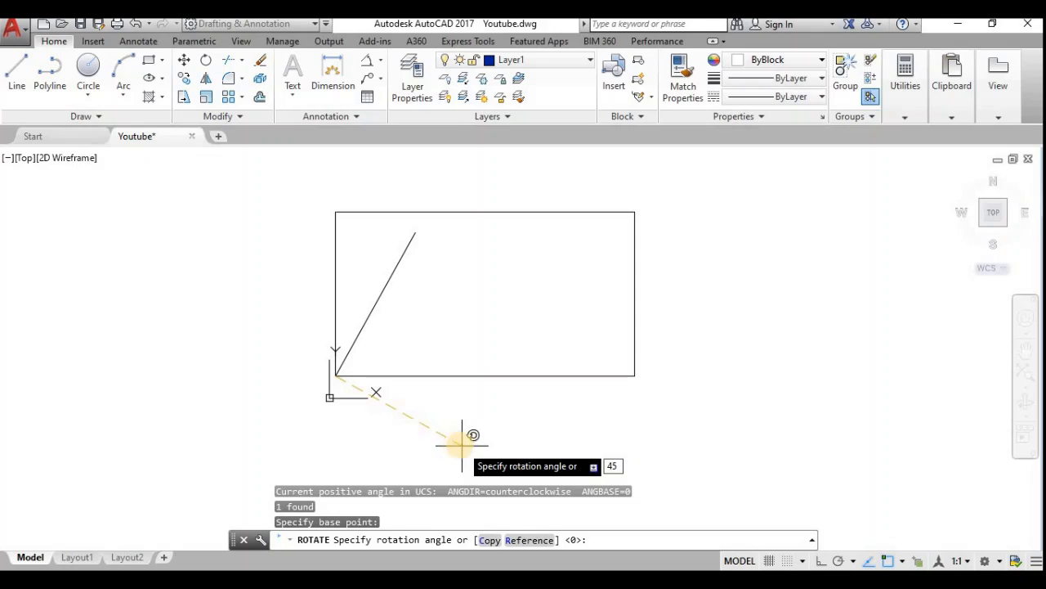
{"action": "key", "text": "Return"}
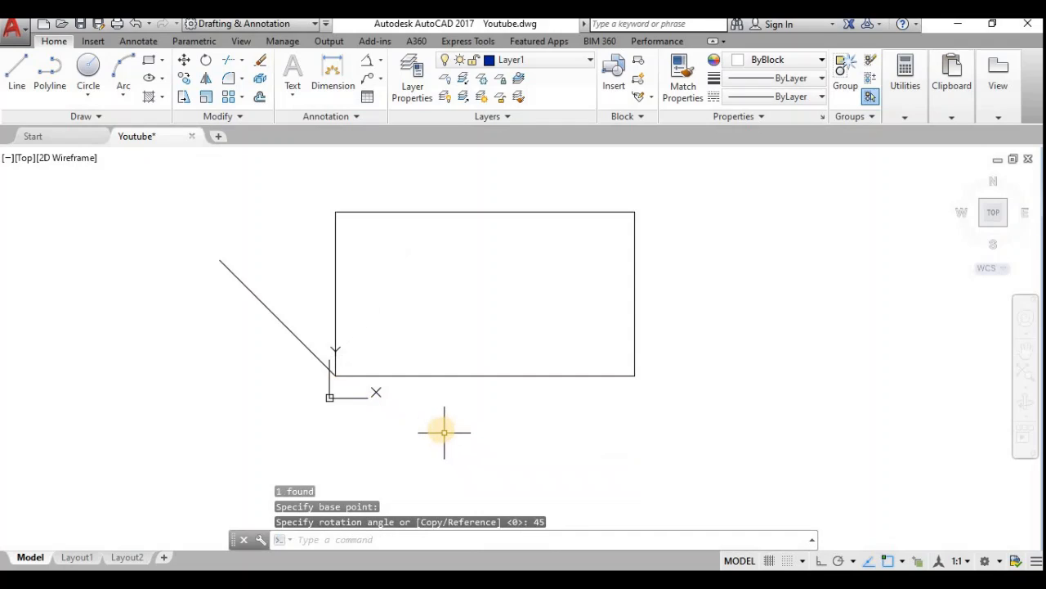
Step: Move the angled line by its upper endpoint onto the rectangle's upper-left corner
{"action": "left_click", "coordinate": [234, 276]}
{"action": "type", "text": "m"}
{"action": "key", "text": "Return"}
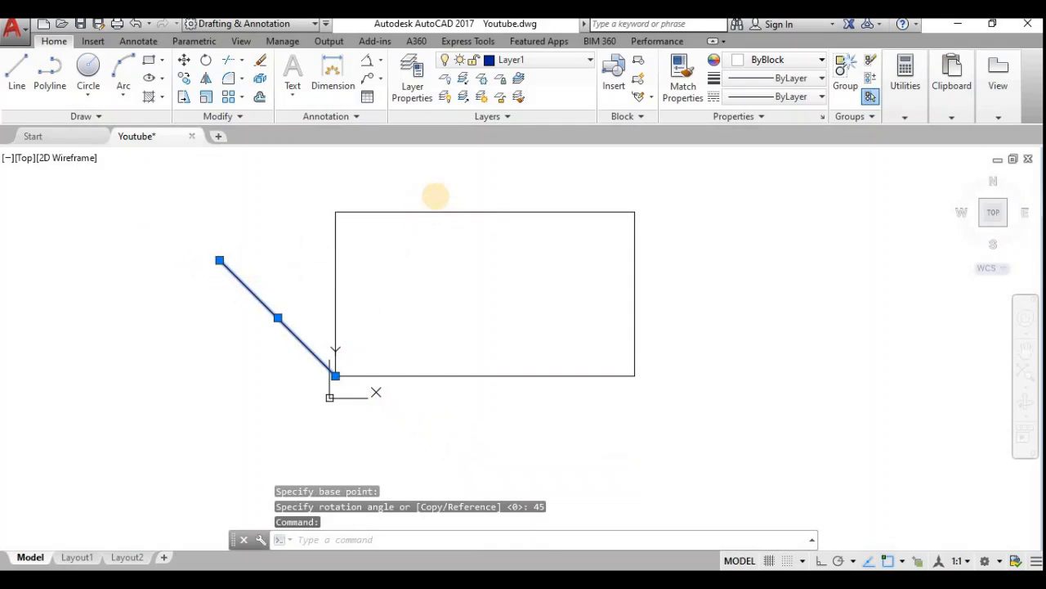
{"action": "left_click", "coordinate": [219, 260]}
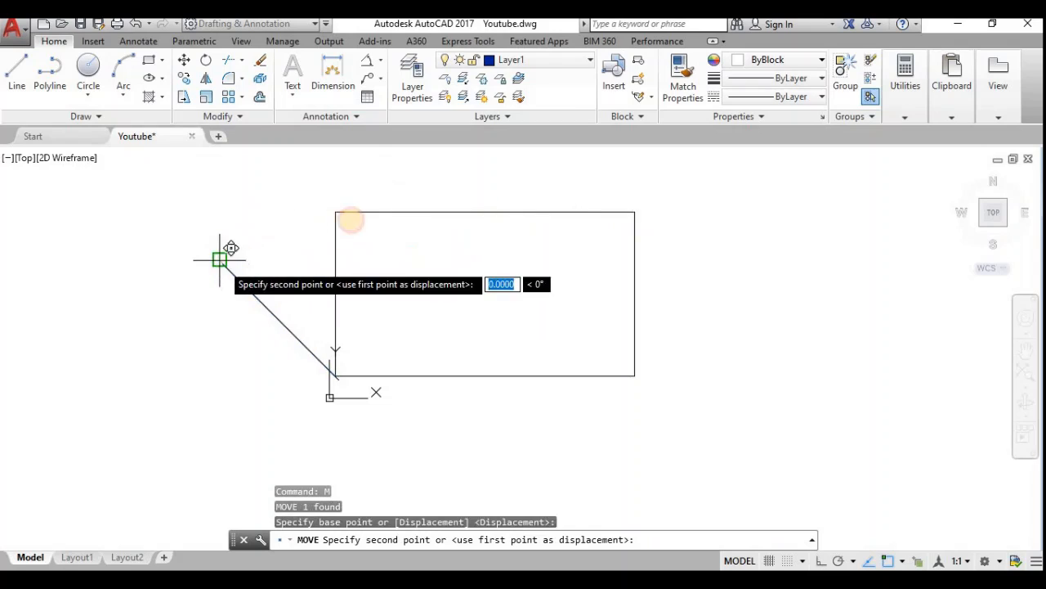
{"action": "left_click", "coordinate": [336, 213]}
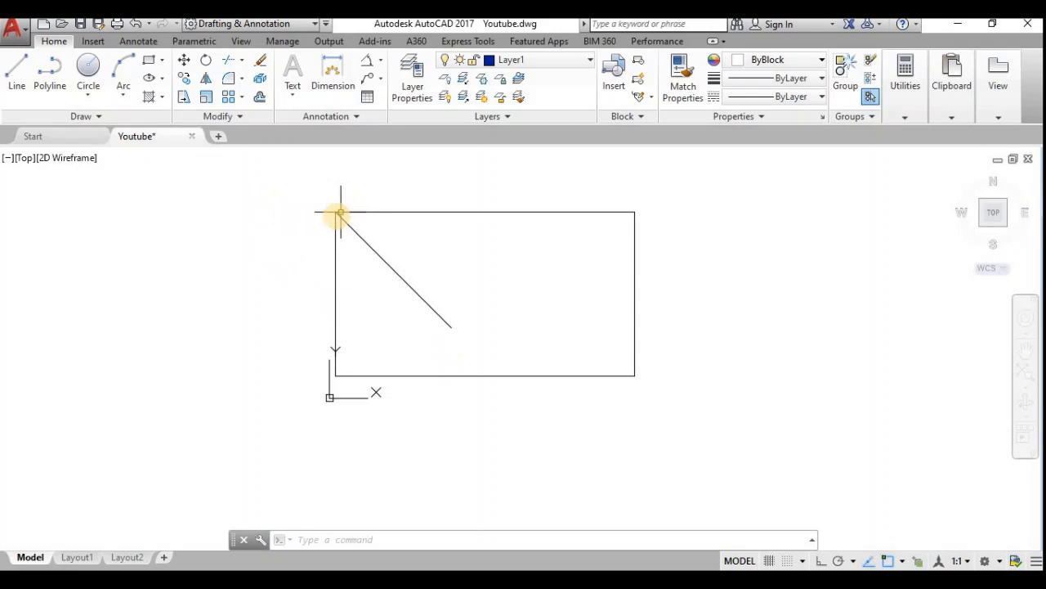
Step: Mirror the diagonal line across the rectangle's horizontal centreline, starting from the left edge's midpoint, and keep the source line
{"action": "mouse_move", "coordinate": [337, 217]}
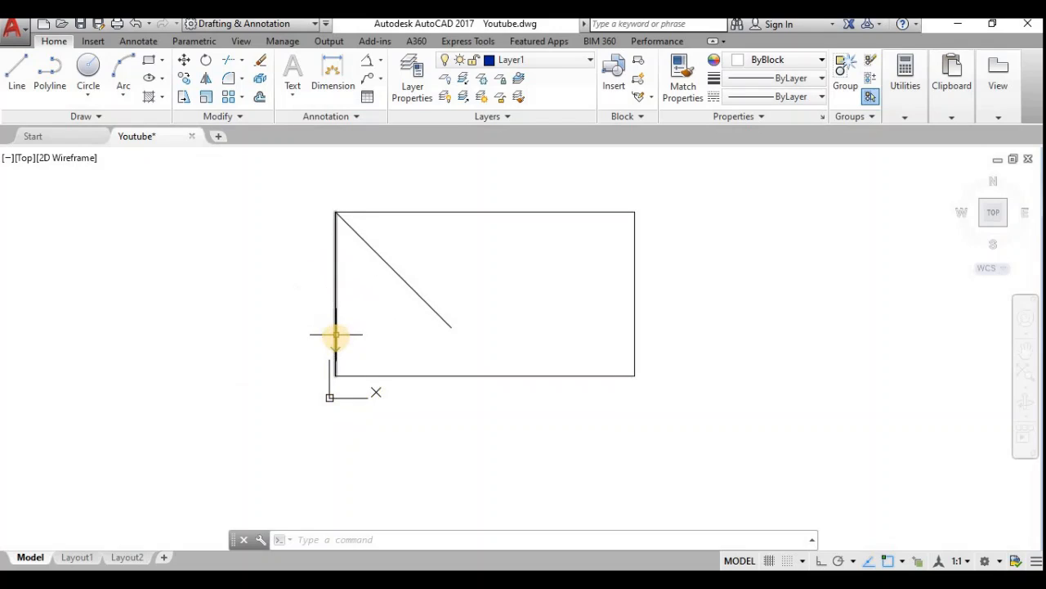
{"action": "mouse_move", "coordinate": [336, 337]}
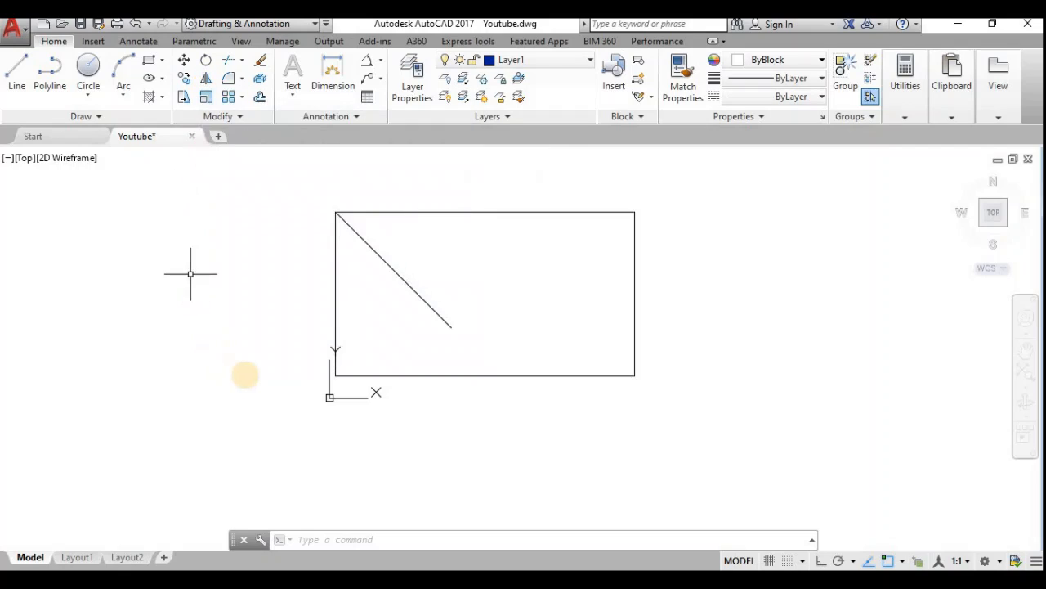
{"action": "left_click", "coordinate": [206, 78]}
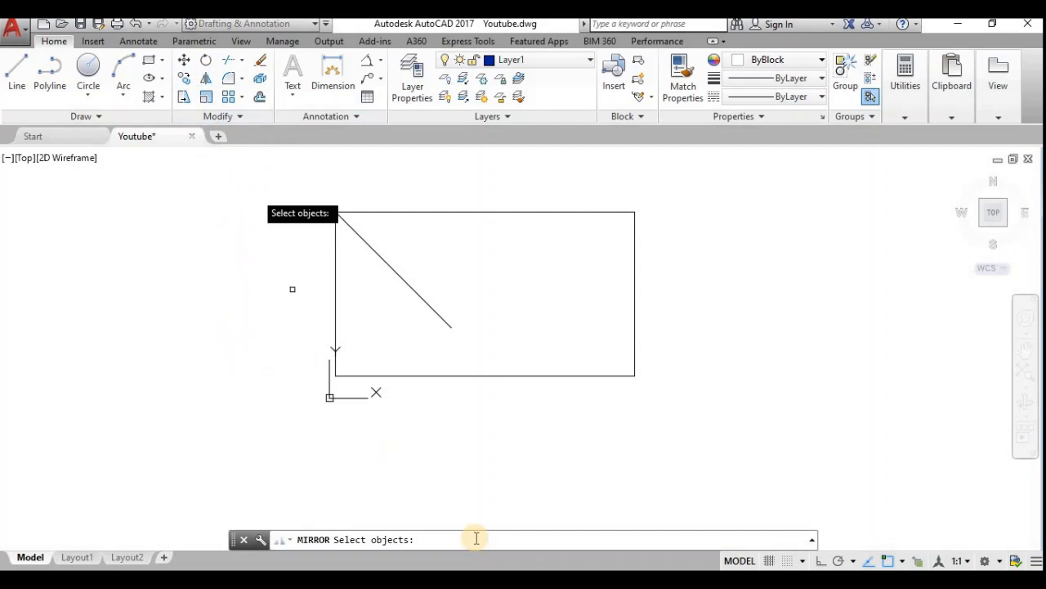
{"action": "left_click", "coordinate": [410, 286]}
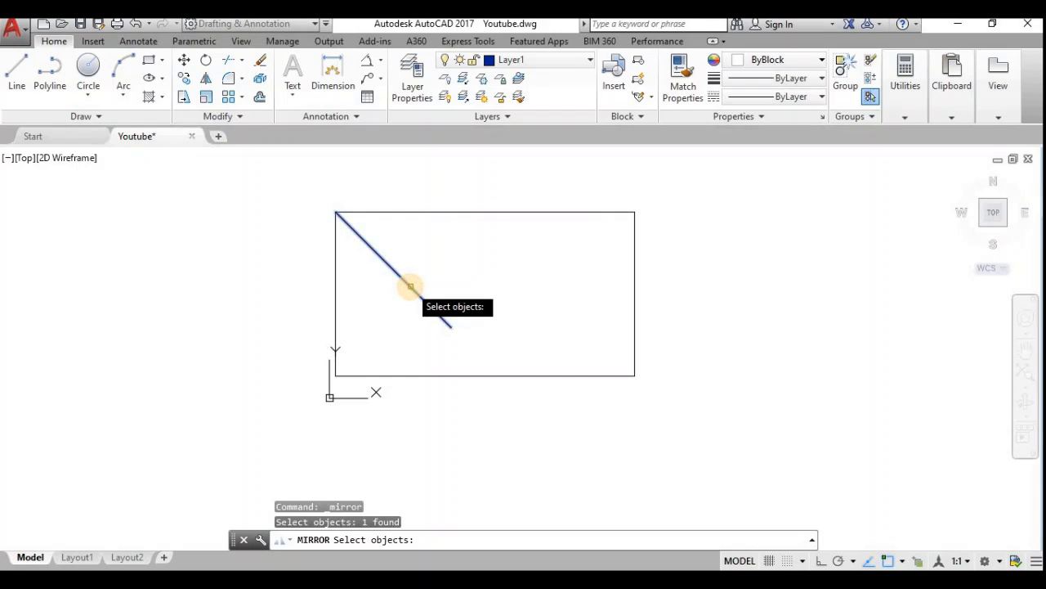
{"action": "key", "text": "Return"}
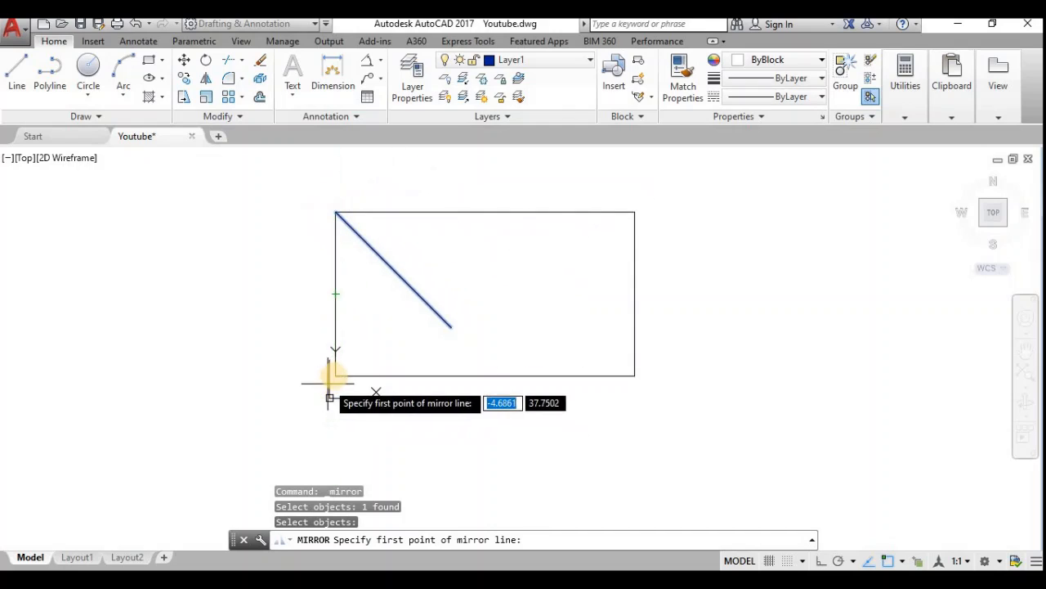
{"action": "left_click", "coordinate": [335, 293]}
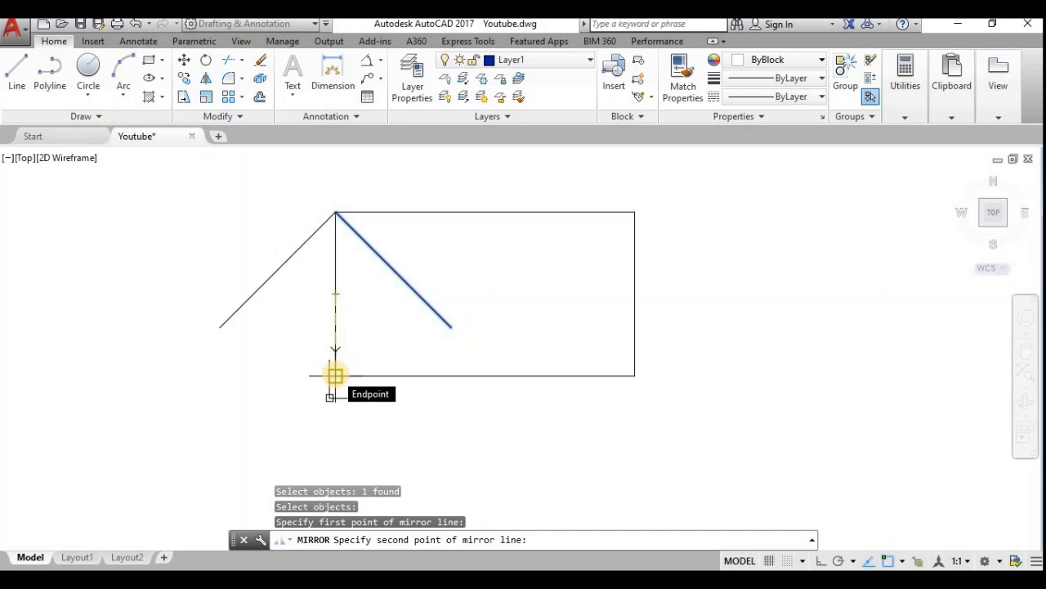
{"action": "left_click", "coordinate": [525, 293]}
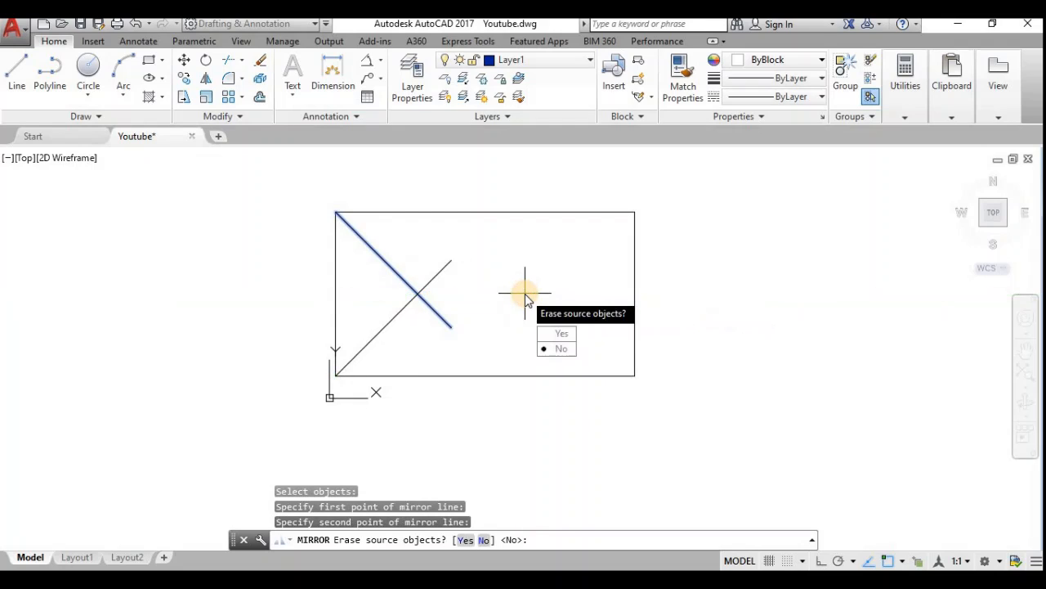
{"action": "left_click", "coordinate": [562, 349]}
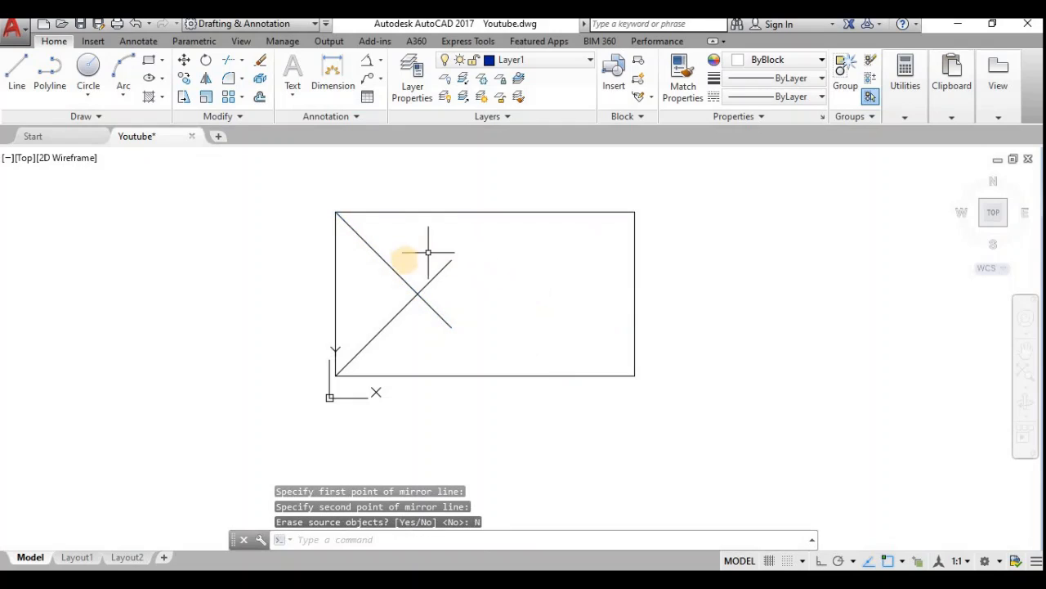
Step: Mirror both diagonal lines across the rectangle's vertical centreline from the top edge's midpoint with Ortho on, keeping the source lines
{"action": "middle_click_drag", "start_coordinate": [486, 318], "coordinate": [416, 334]}
{"action": "left_click", "coordinate": [411, 353]}
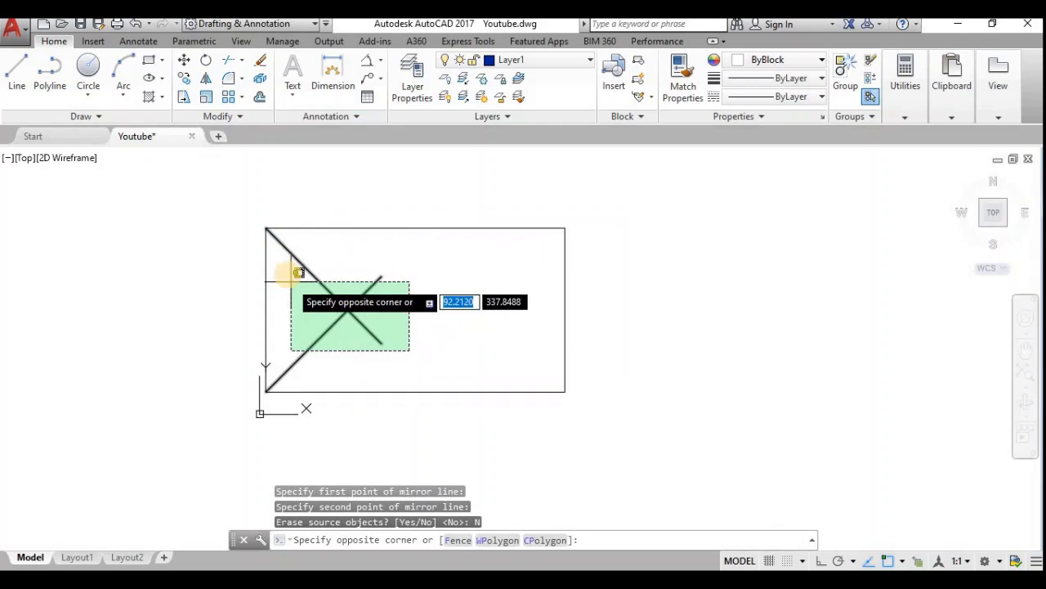
{"action": "left_click", "coordinate": [290, 272]}
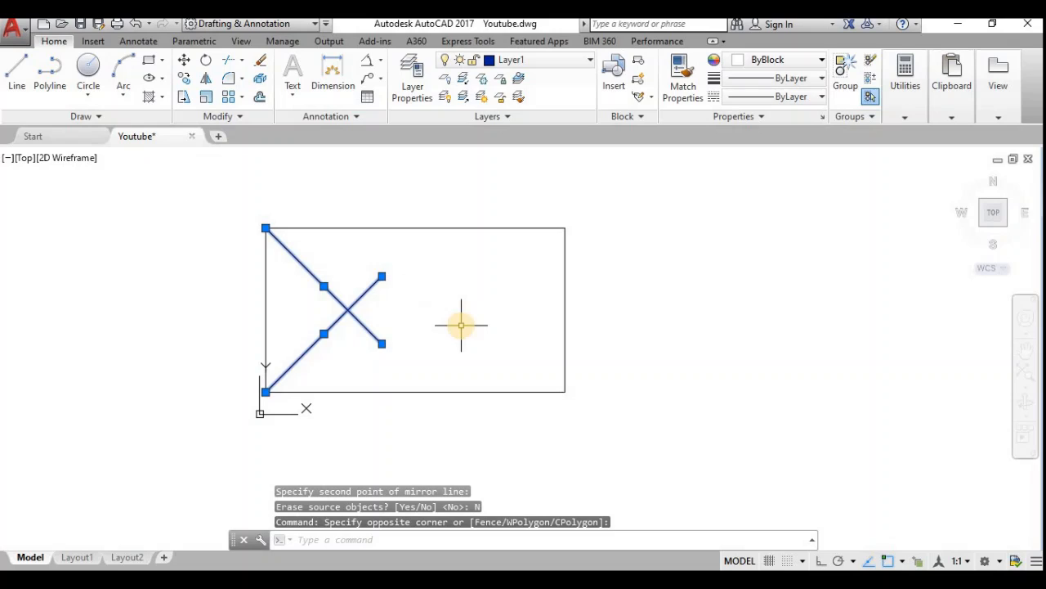
{"action": "type", "text": "m"}
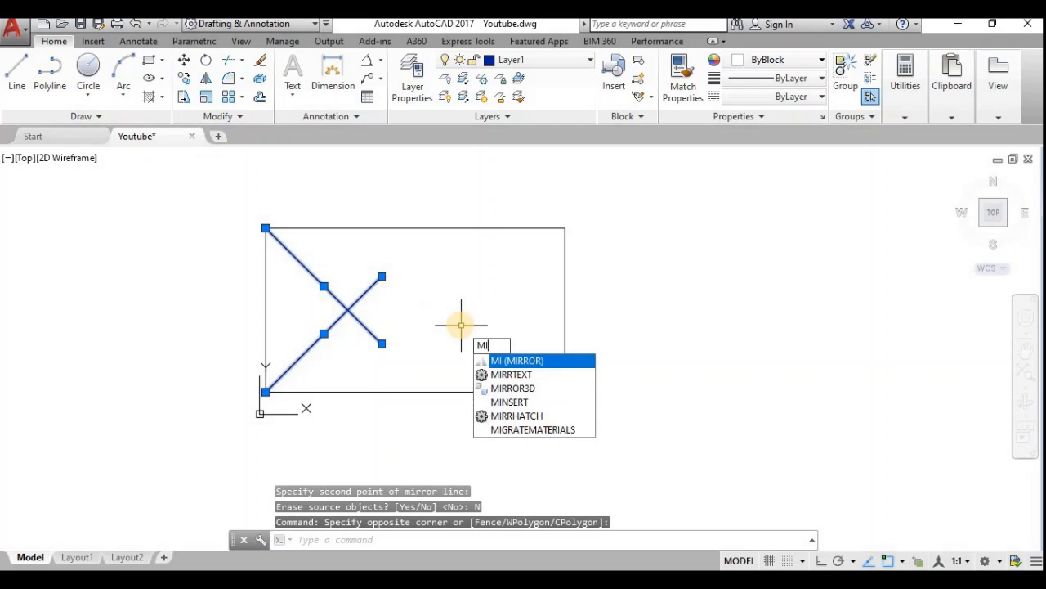
{"action": "key", "text": "Return"}
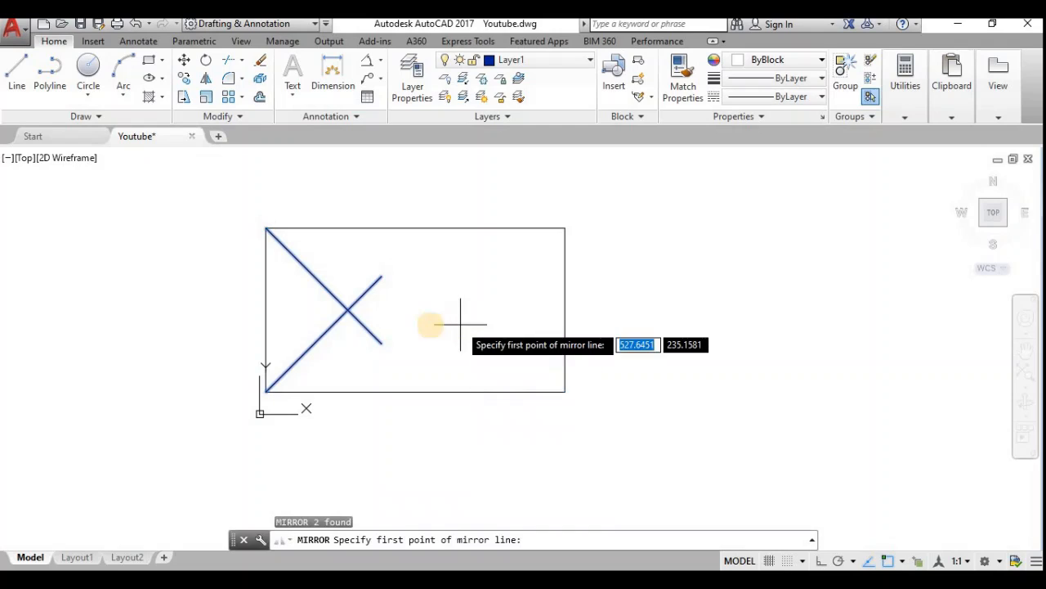
{"action": "left_click", "coordinate": [415, 228]}
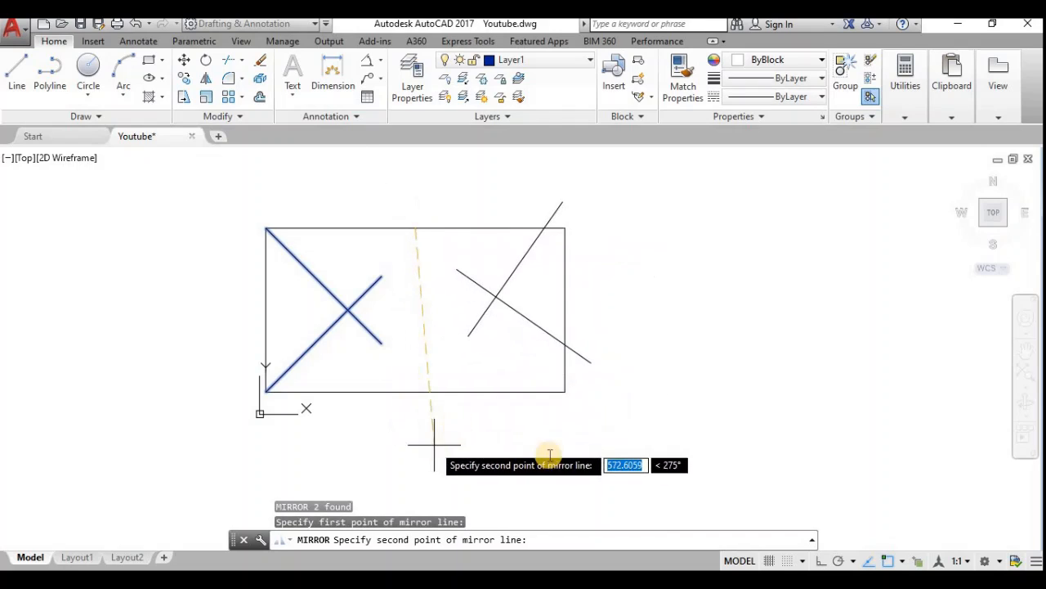
{"action": "left_click", "coordinate": [820, 560]}
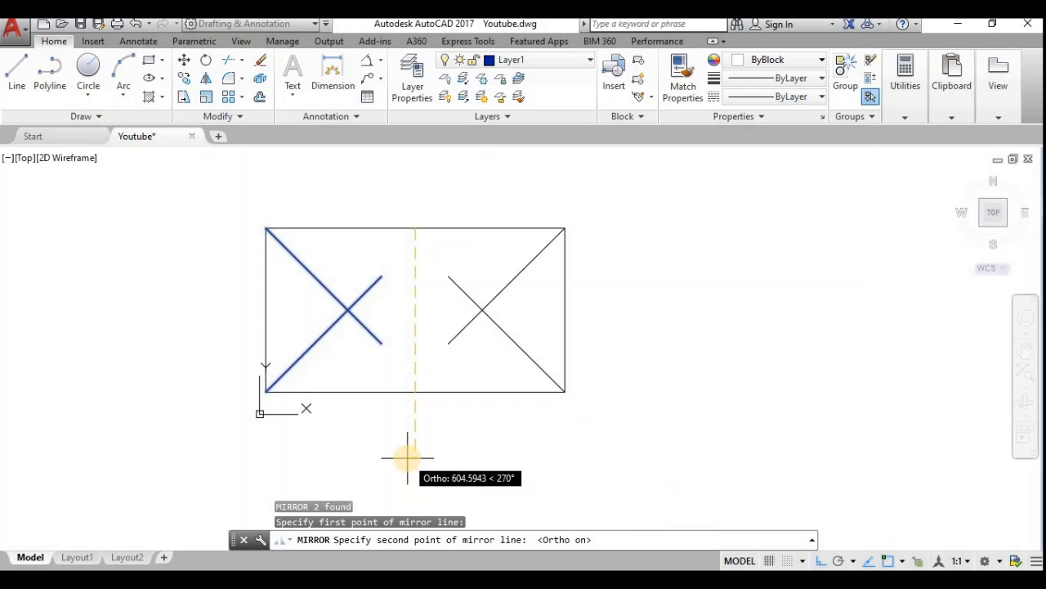
{"action": "left_click", "coordinate": [407, 458]}
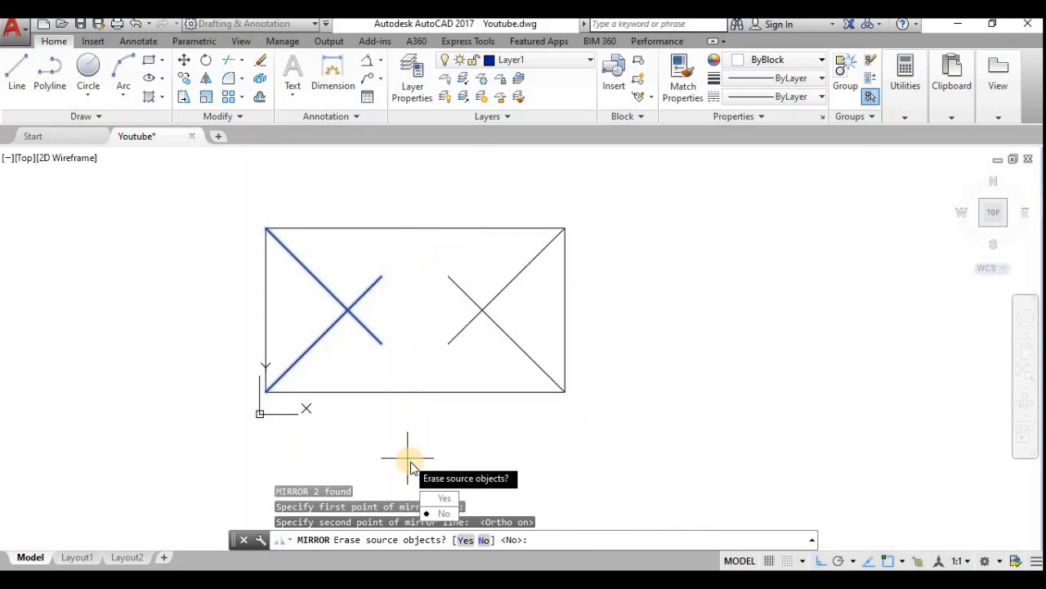
{"action": "left_click", "coordinate": [446, 513]}
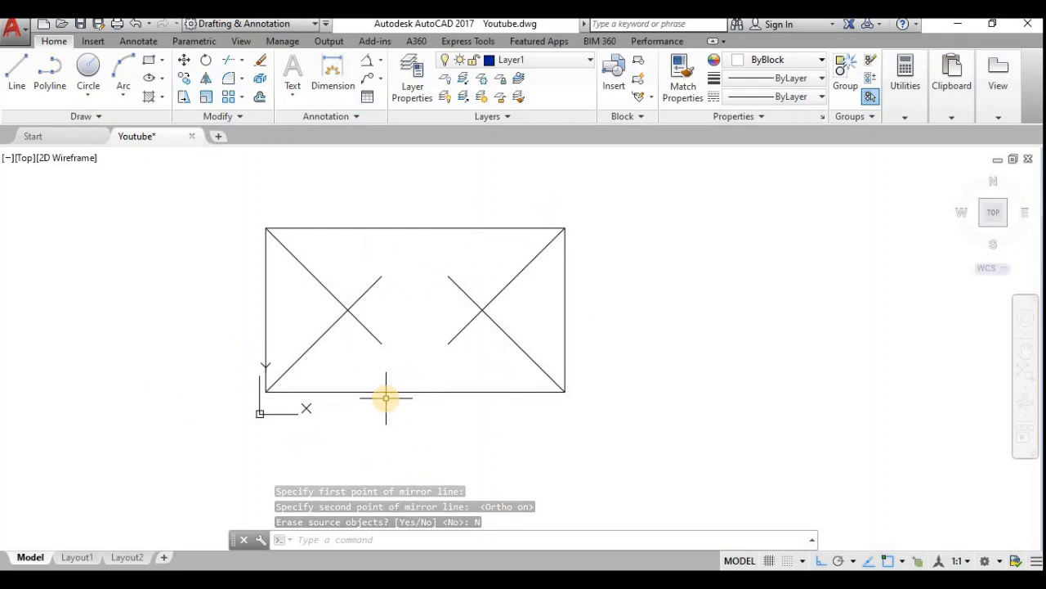
{"action": "type", "text": "tr"}
{"action": "key", "text": "Return"}
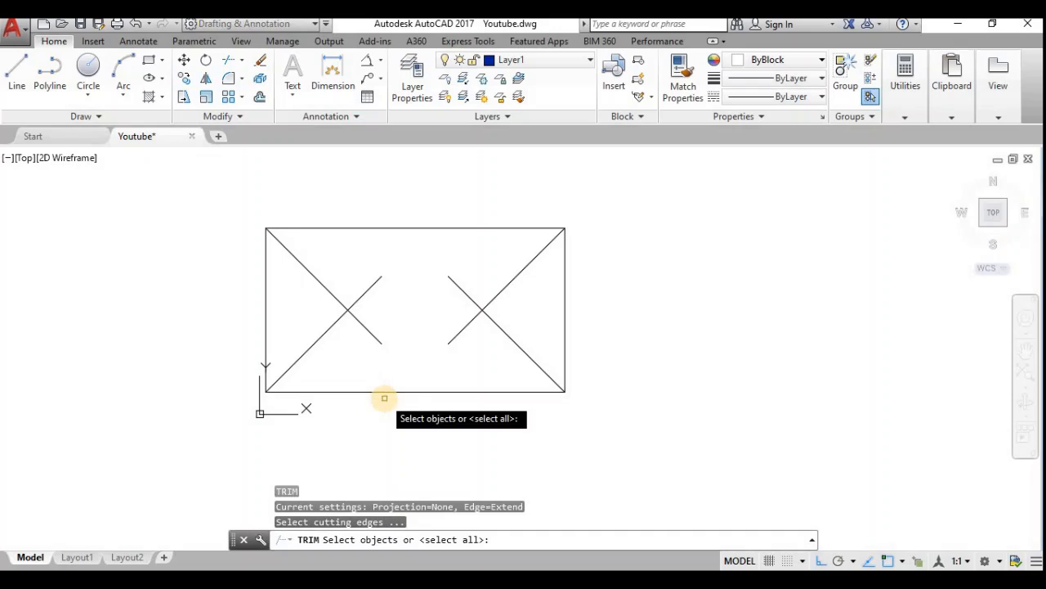
{"action": "left_click", "coordinate": [453, 338]}
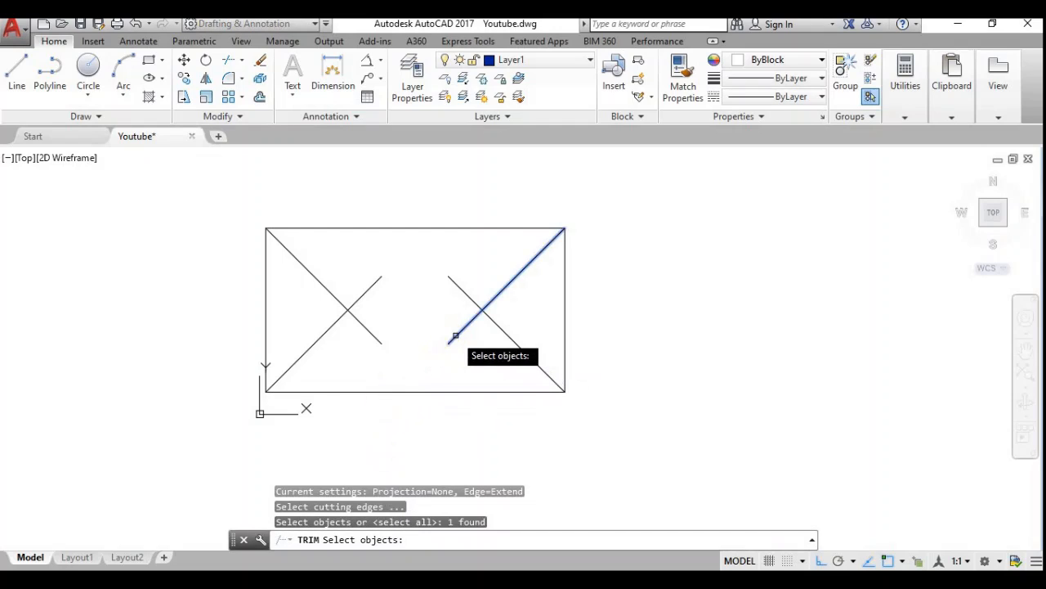
{"action": "key", "text": "Escape"}
{"action": "key", "text": "Escape"}
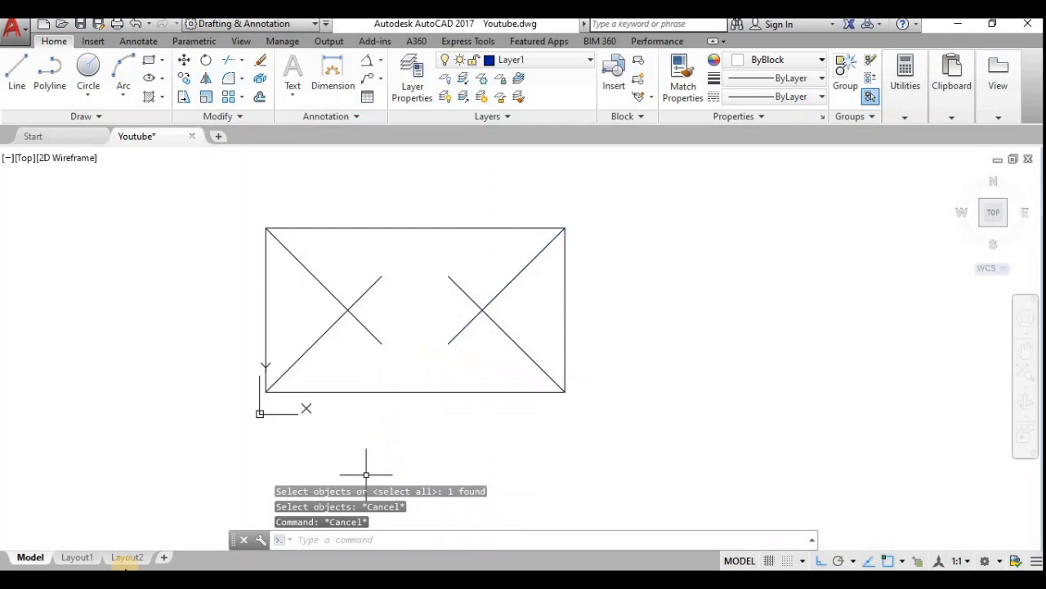
Step: Trim the diagonal ends that extend past both crossing points, using all objects as cutting edges
{"action": "key", "text": "Return"}
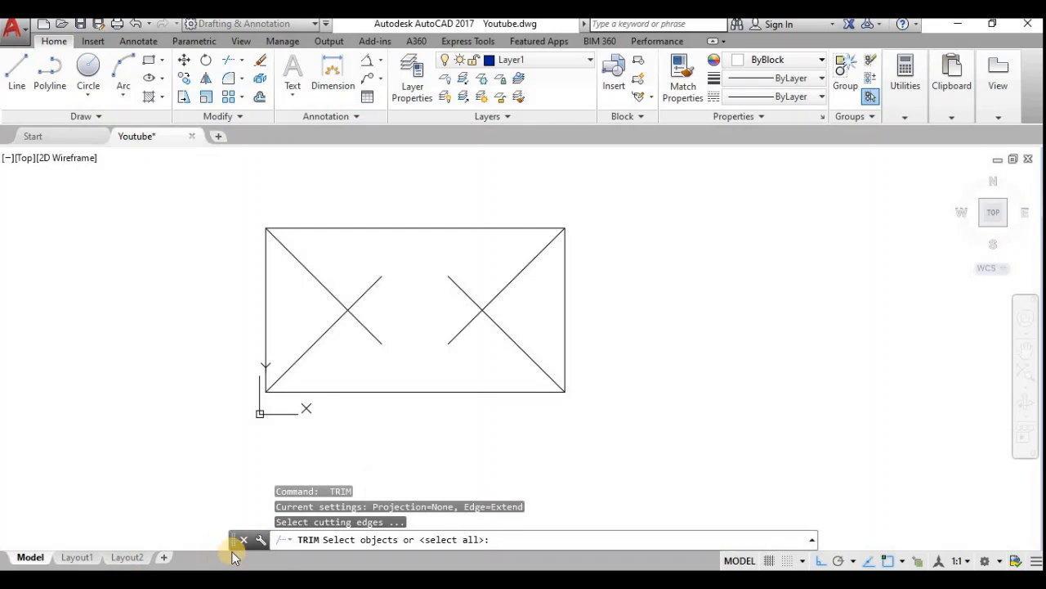
{"action": "key", "text": "Return"}
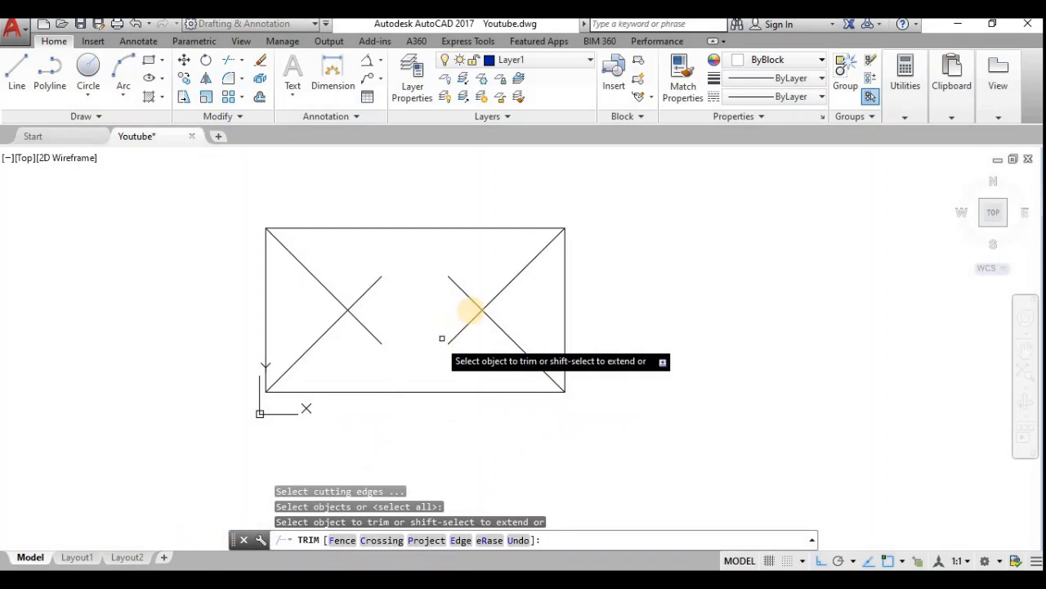
{"action": "left_click", "coordinate": [465, 323]}
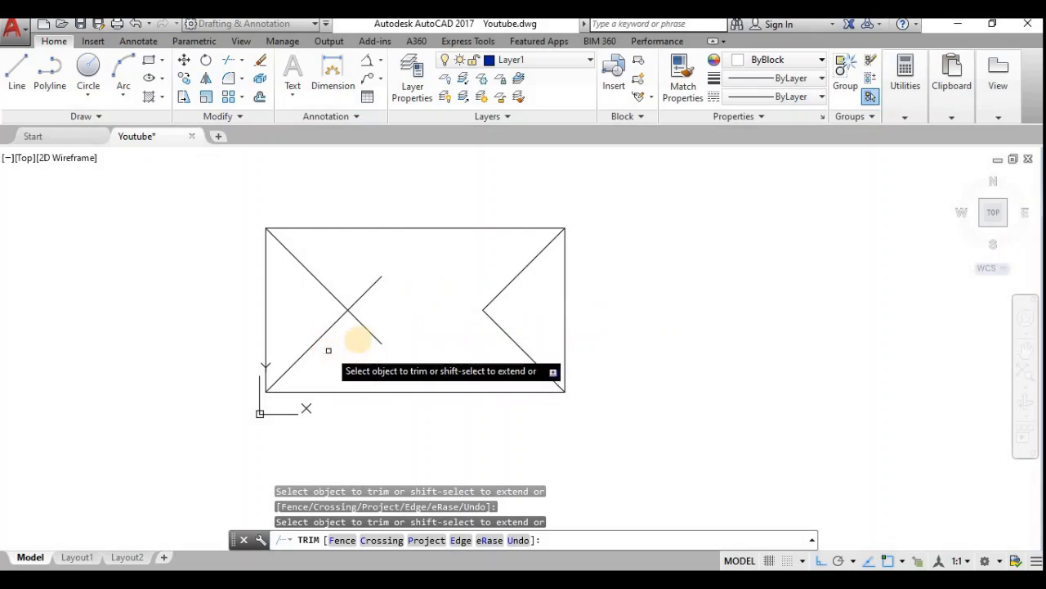
{"action": "left_click", "coordinate": [362, 326]}
{"action": "left_click", "coordinate": [363, 290]}
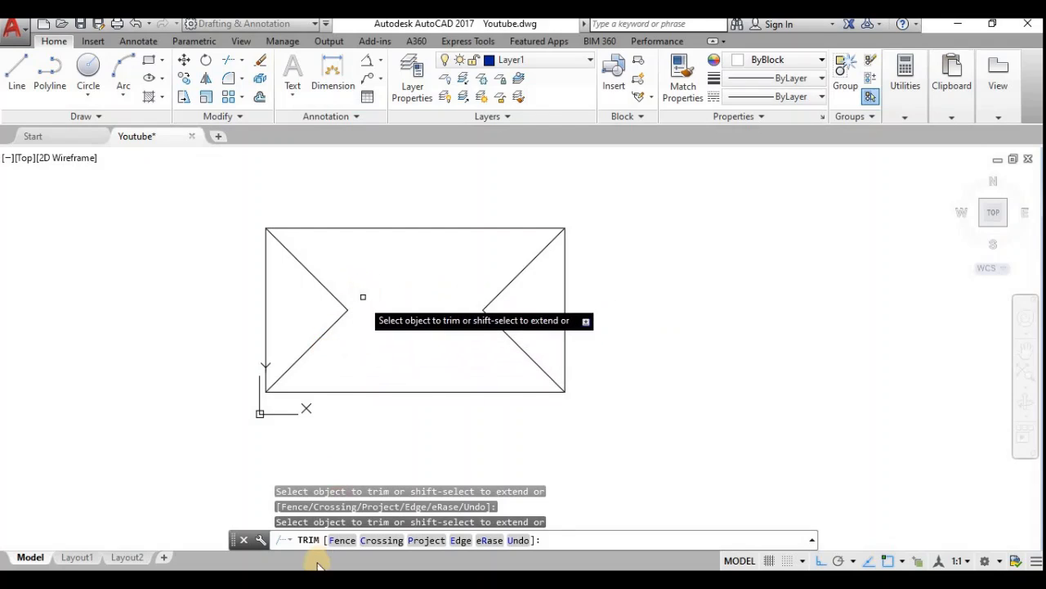
Step: Mirror the left pair of trimmed diagonals across a horizontal line placed above the rectangle, keeping the source lines
{"action": "key", "text": "Return"}
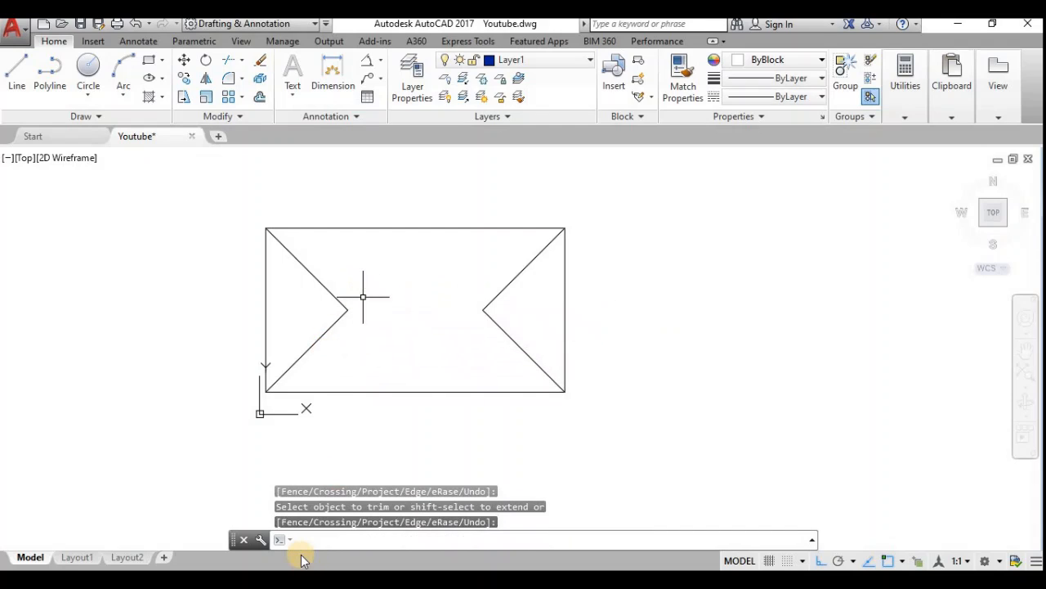
{"action": "type", "text": "mi"}
{"action": "key", "text": "Return"}
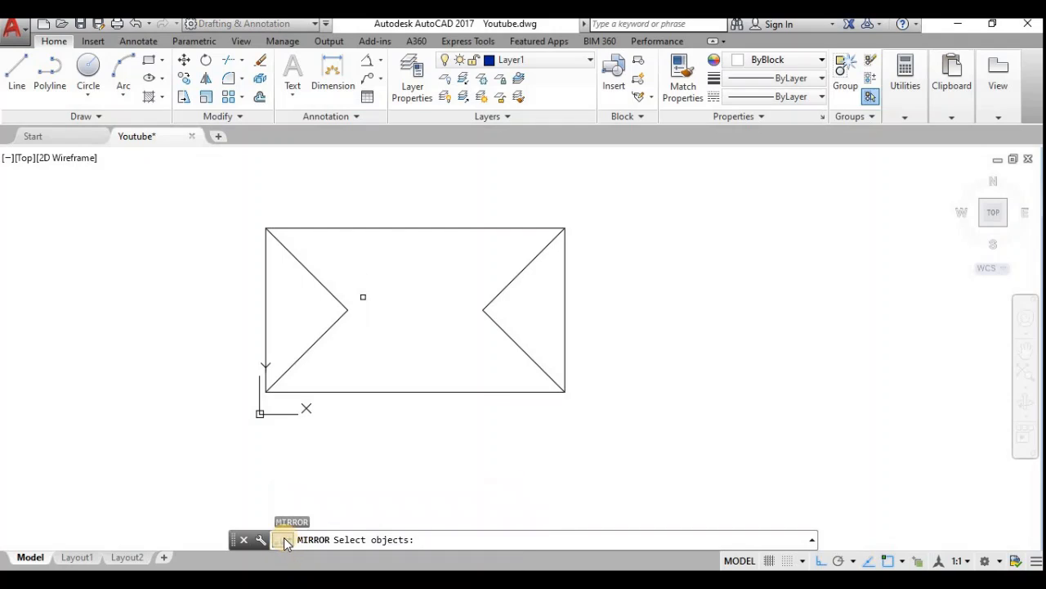
{"action": "left_click", "coordinate": [372, 345]}
{"action": "left_click", "coordinate": [294, 249]}
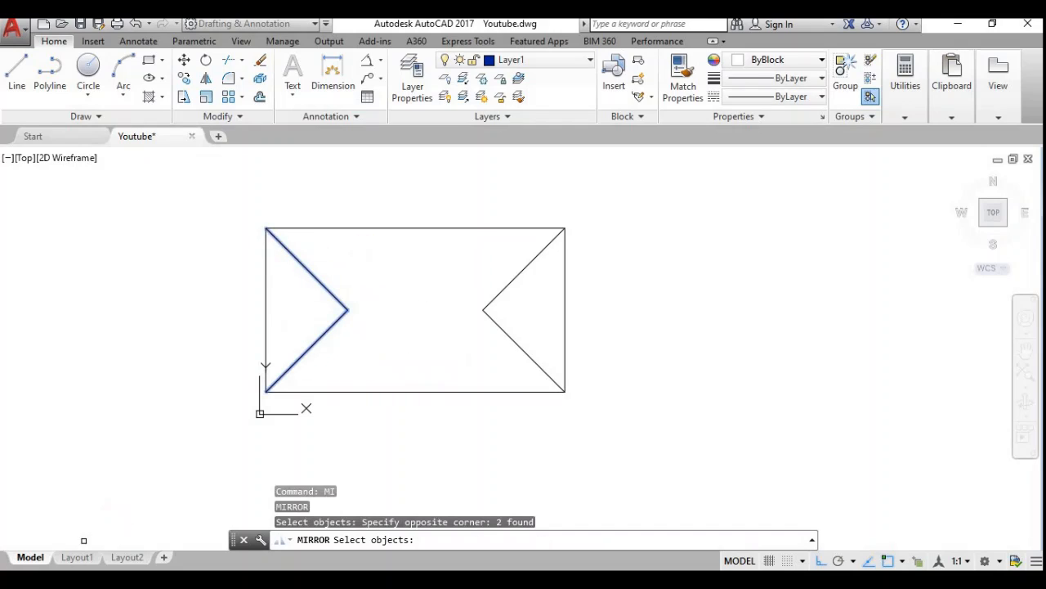
{"action": "key", "text": "Return"}
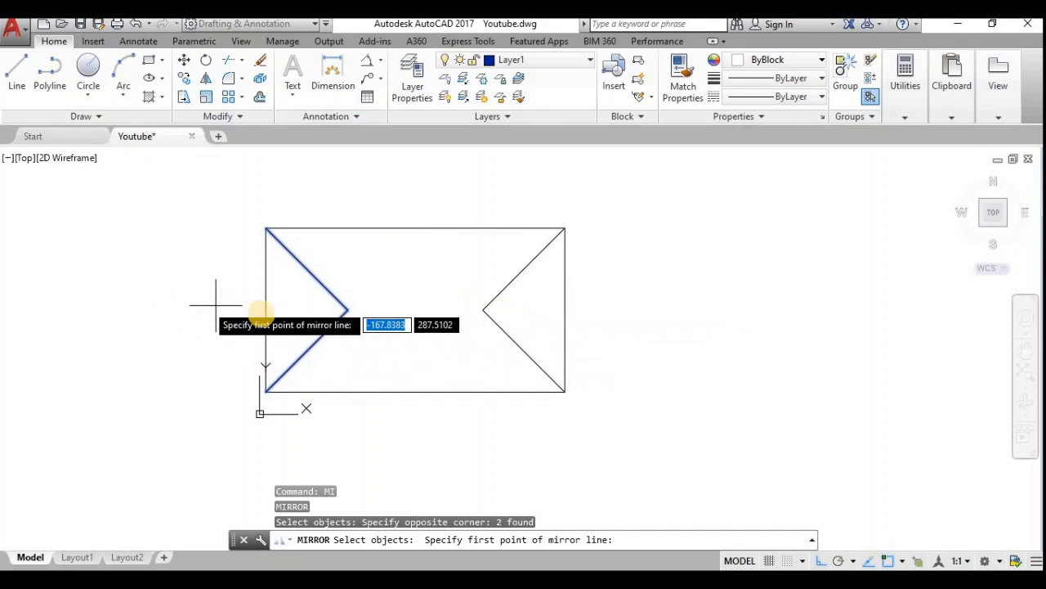
{"action": "scroll", "coordinate": [264, 312], "scroll_direction": "down", "scroll_amount": 2}
{"action": "middle_click_drag", "start_coordinate": [231, 192], "coordinate": [284, 244]}
{"action": "left_click", "coordinate": [279, 189]}
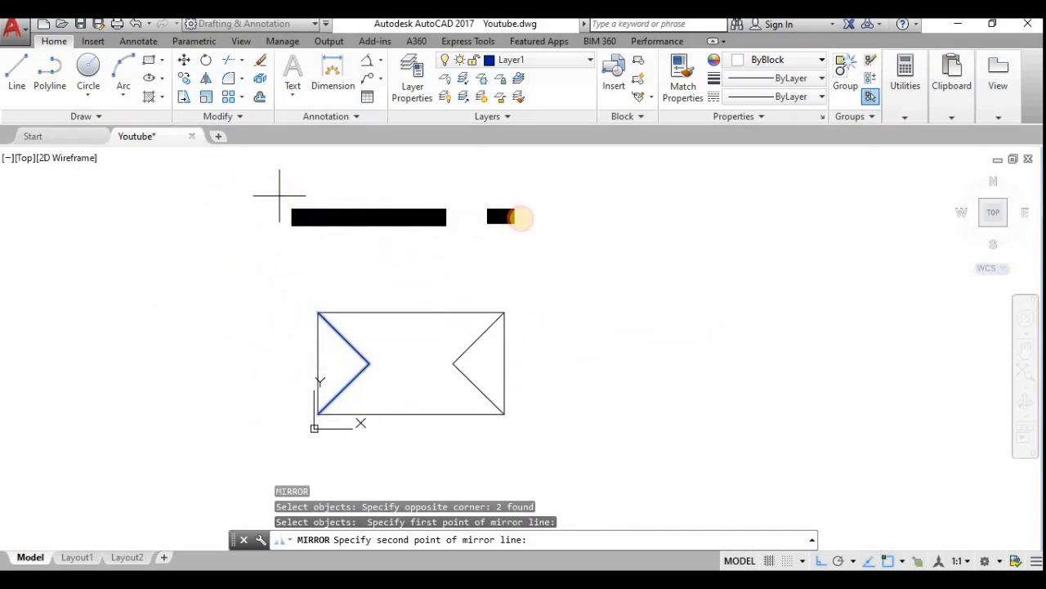
{"action": "left_click", "coordinate": [520, 219]}
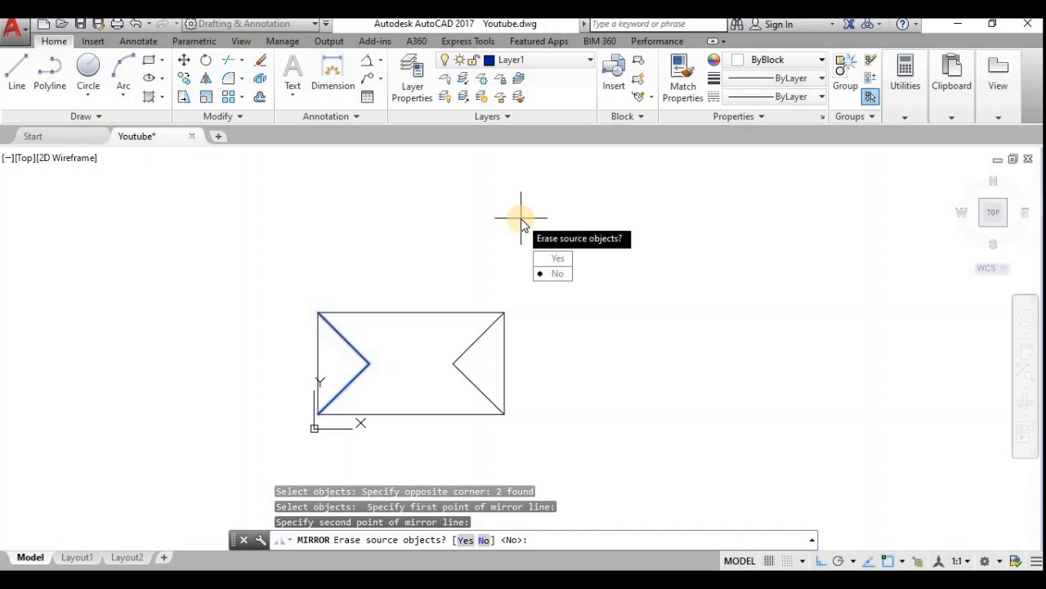
{"action": "left_click", "coordinate": [553, 274]}
Step: Examine the mirrored pair of lines above the rectangle and compare its position with the source diagonals
{"action": "scroll", "coordinate": [409, 227], "scroll_direction": "down", "scroll_amount": 3}
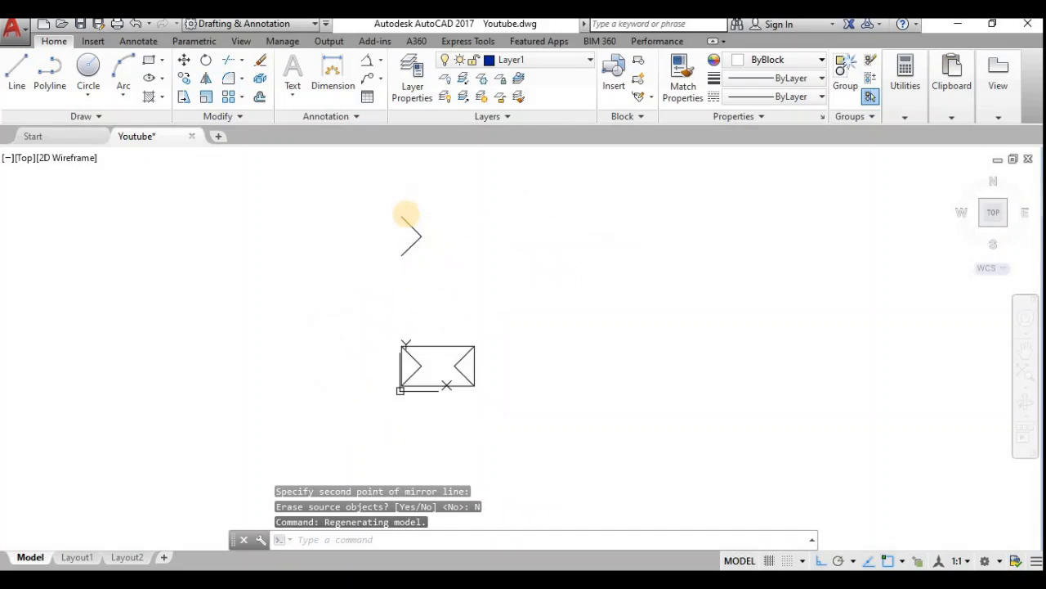
{"action": "scroll", "coordinate": [407, 215], "scroll_direction": "up", "scroll_amount": 2}
{"action": "scroll", "coordinate": [423, 277], "scroll_direction": "up", "scroll_amount": 2}
{"action": "scroll", "coordinate": [420, 285], "scroll_direction": "down", "scroll_amount": 4}
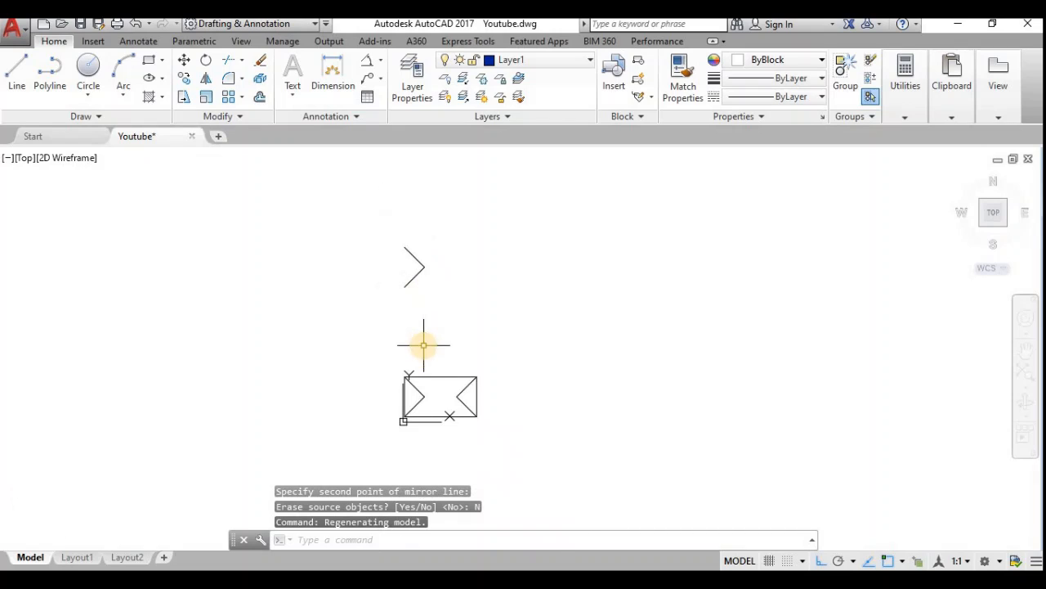
{"action": "scroll", "coordinate": [423, 345], "scroll_direction": "up", "scroll_amount": 2}
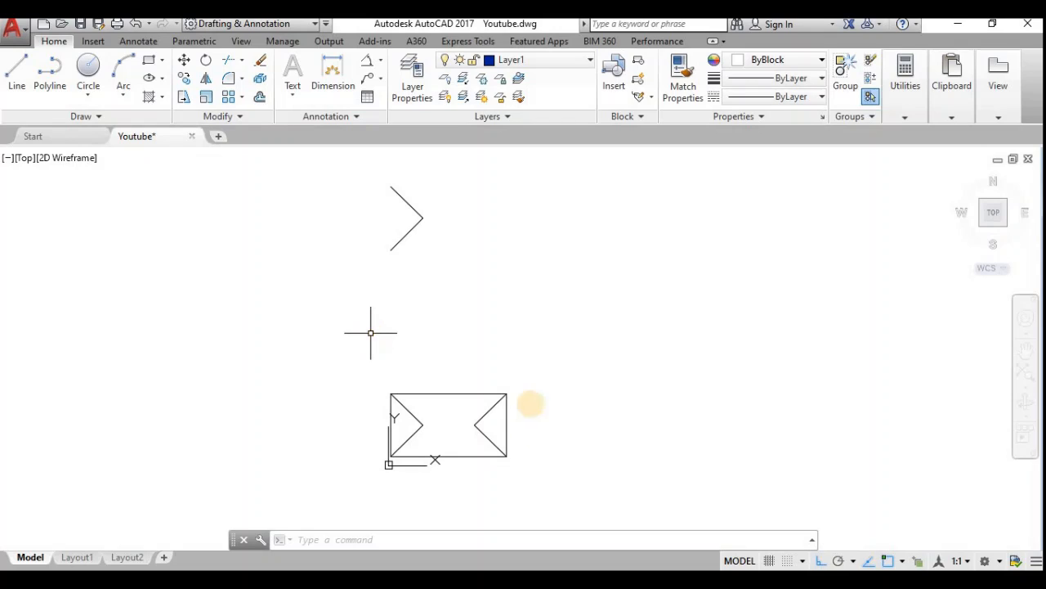
{"action": "middle_click_drag", "start_coordinate": [465, 431], "coordinate": [416, 393]}
{"action": "scroll", "coordinate": [398, 391], "scroll_direction": "up", "scroll_amount": 2}
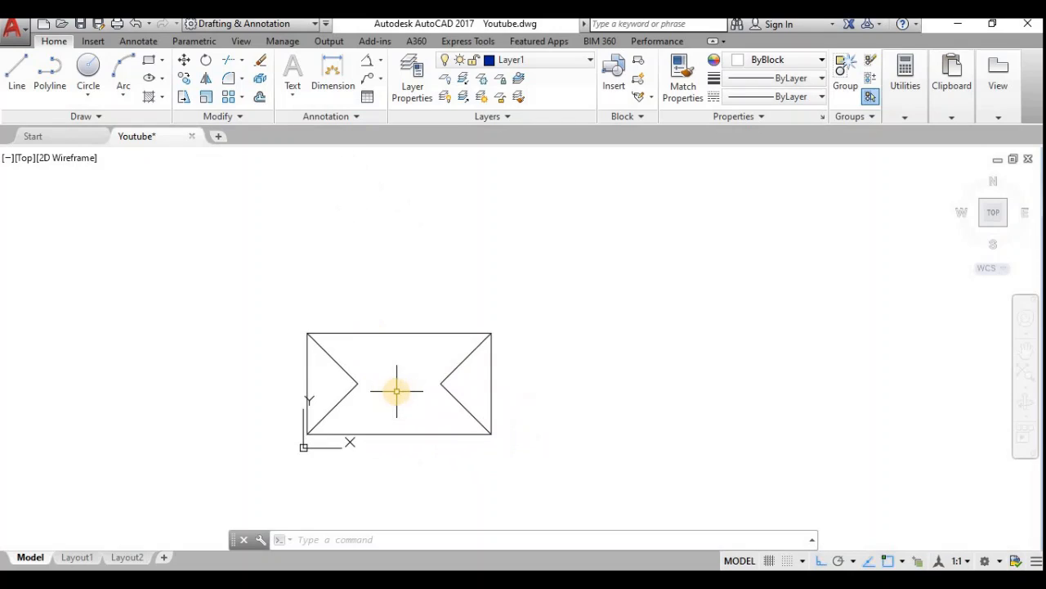